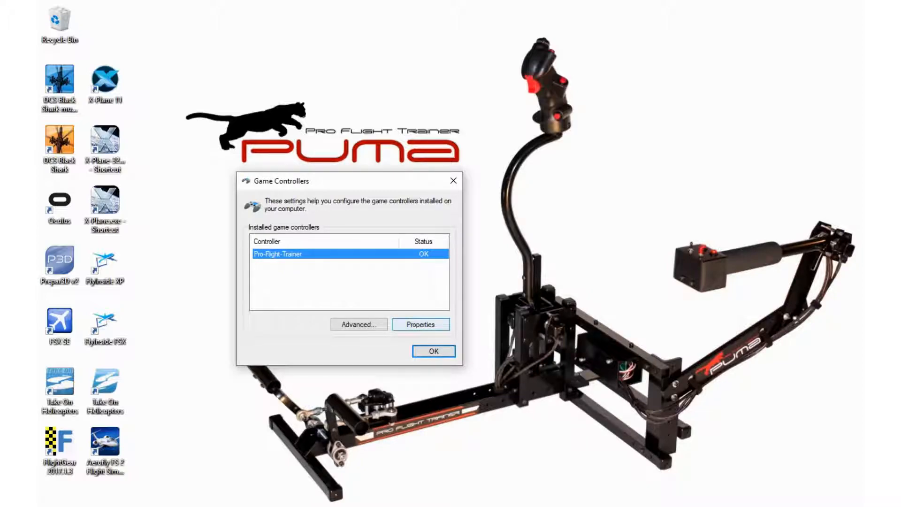
# - Review the Pro-Flight-Trainer's Test and Settings pages in Windows Game Controllers, then close with OK
pyautogui.press('Return')
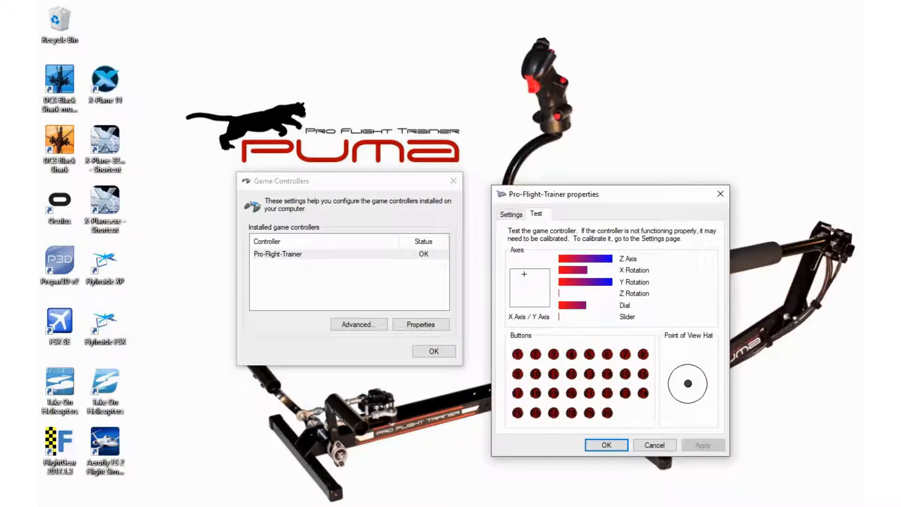
pyautogui.moveTo(605, 194); pyautogui.dragTo(597, 119)
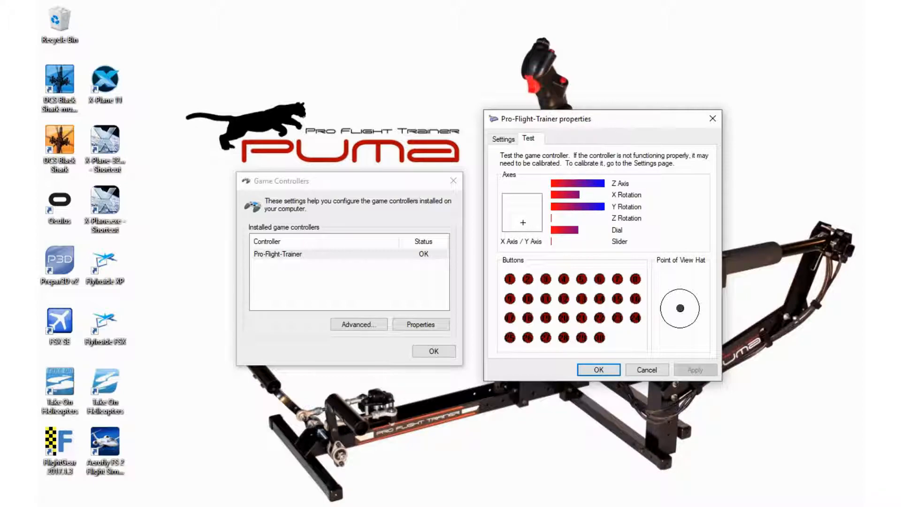
pyautogui.click(503, 139)
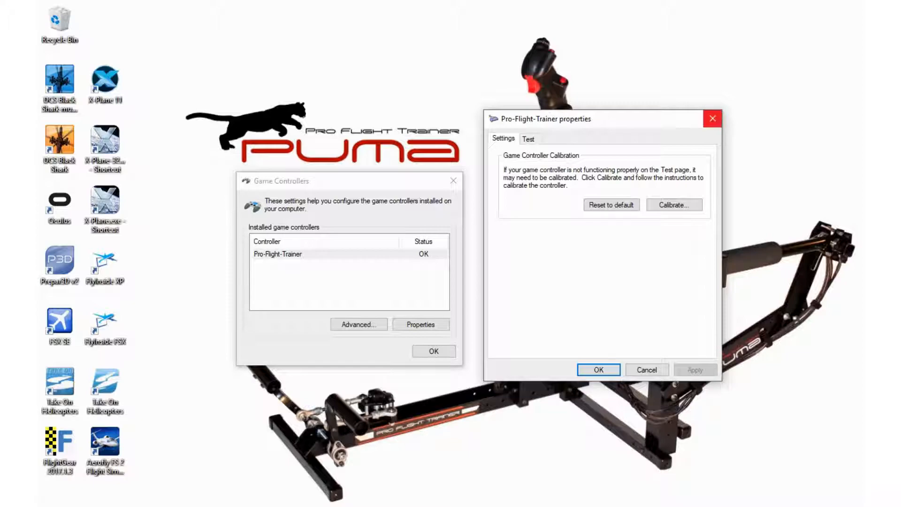
pyautogui.click(712, 118)
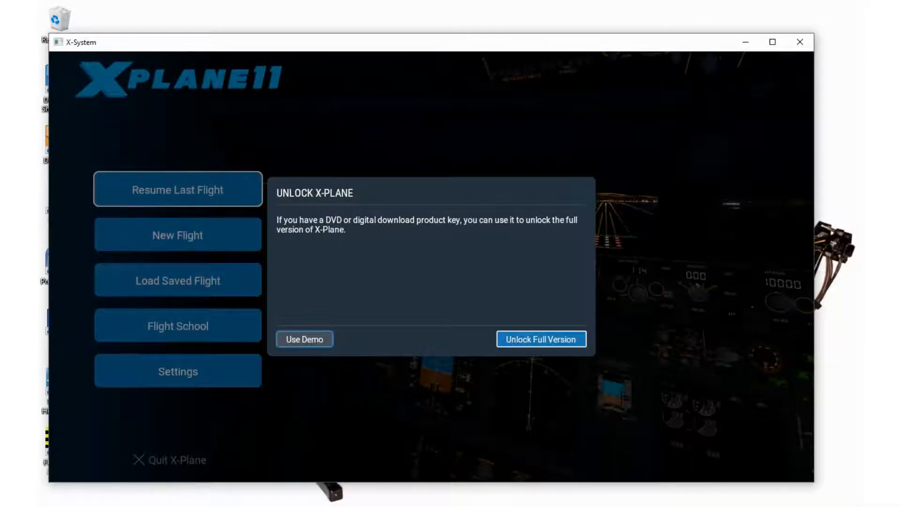
# - Continue with Use Demo, acknowledge the notice, and choose New Flight from the main menu
pyautogui.click(304, 338)
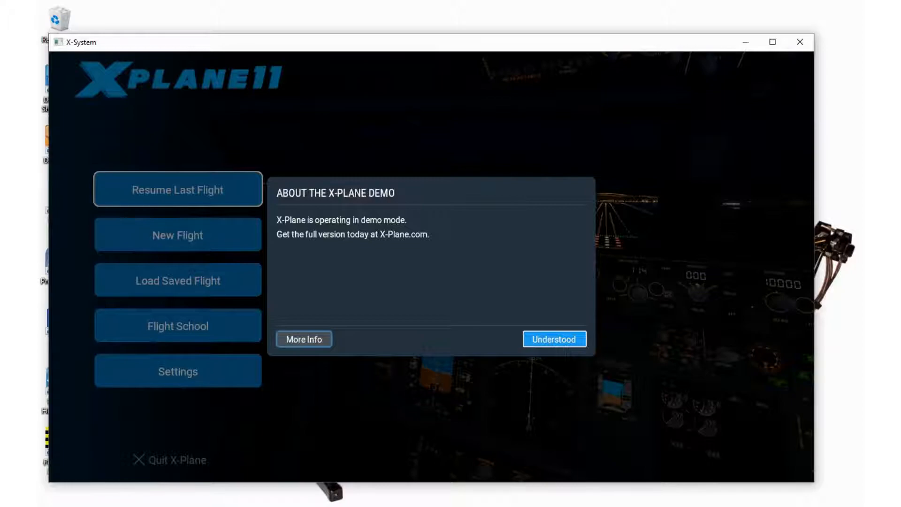
pyautogui.click(554, 338)
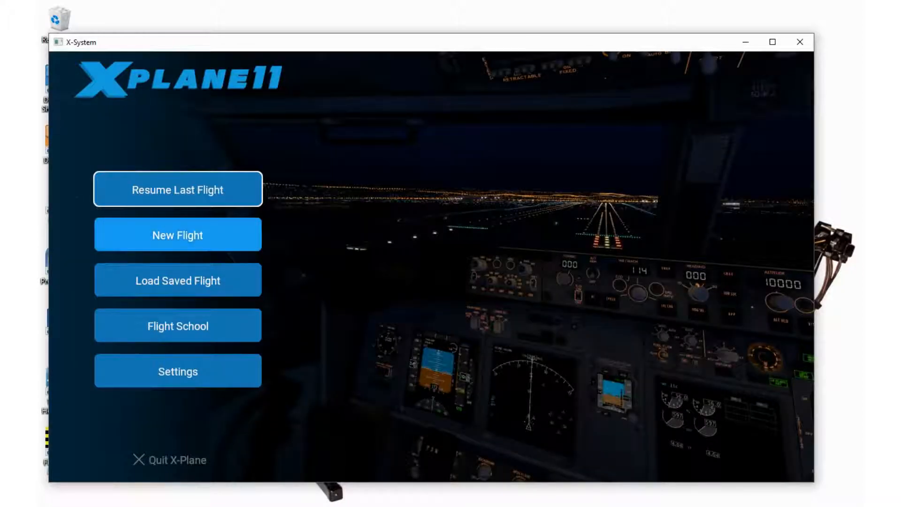
pyautogui.click(177, 235)
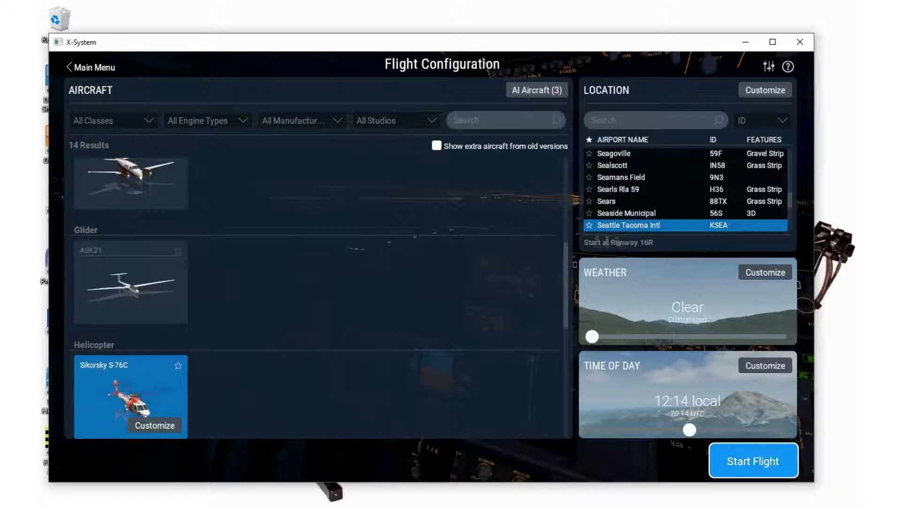
# - Start the flight, enter joystick configuration and keep Pro-Flight-Trainer as the selected device
pyautogui.click(752, 460)
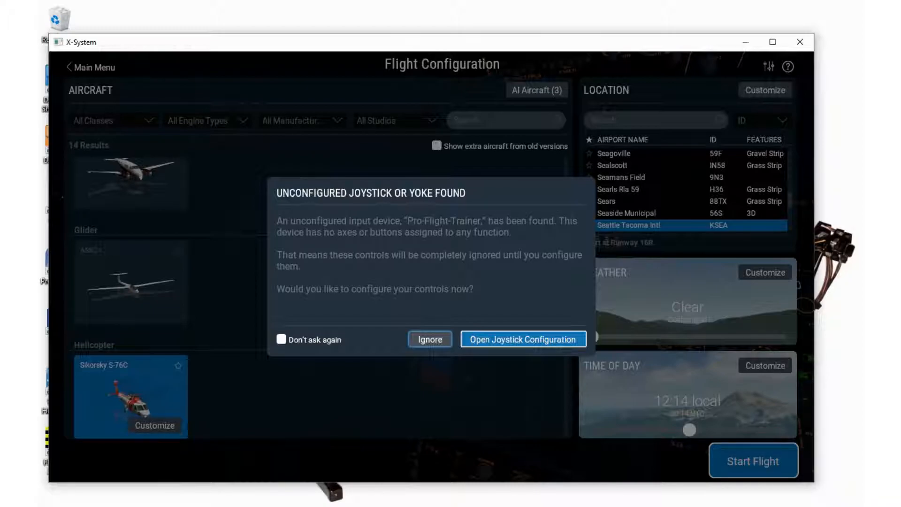
pyautogui.click(522, 338)
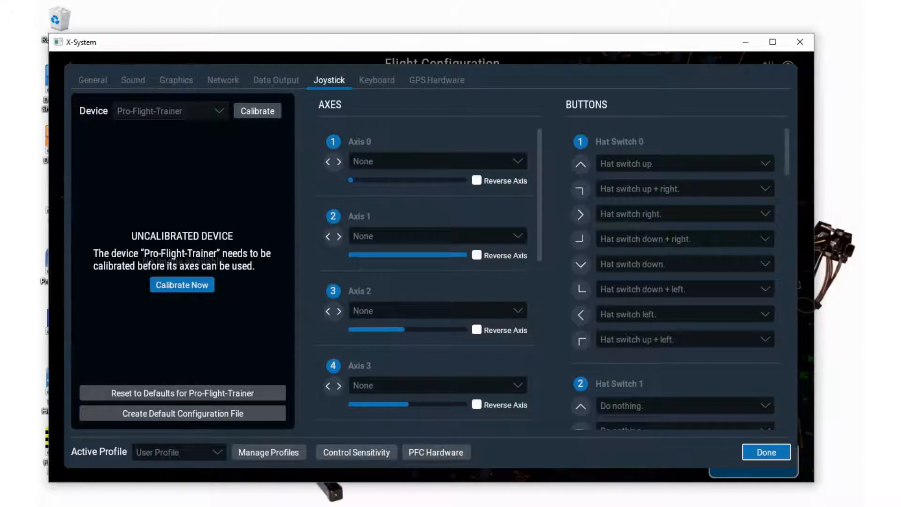
pyautogui.scroll(-5, 431, 276)
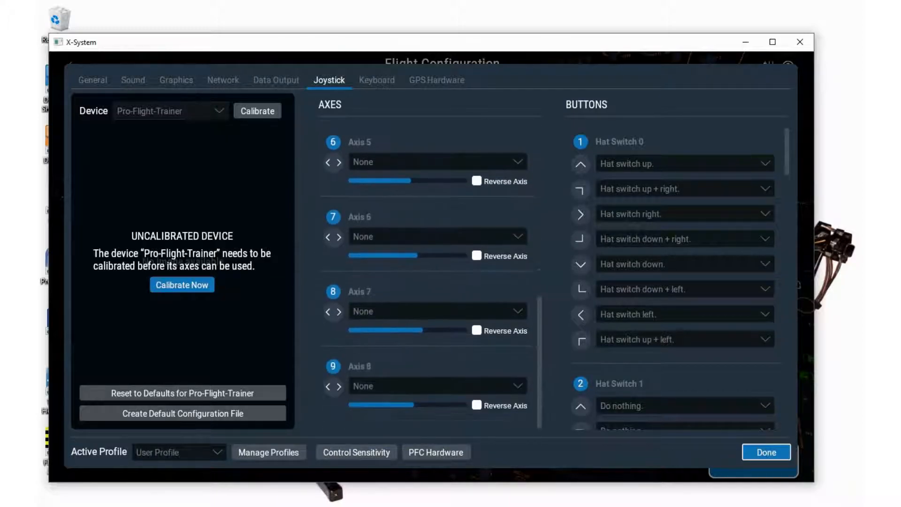
pyautogui.scroll(5, 432, 277)
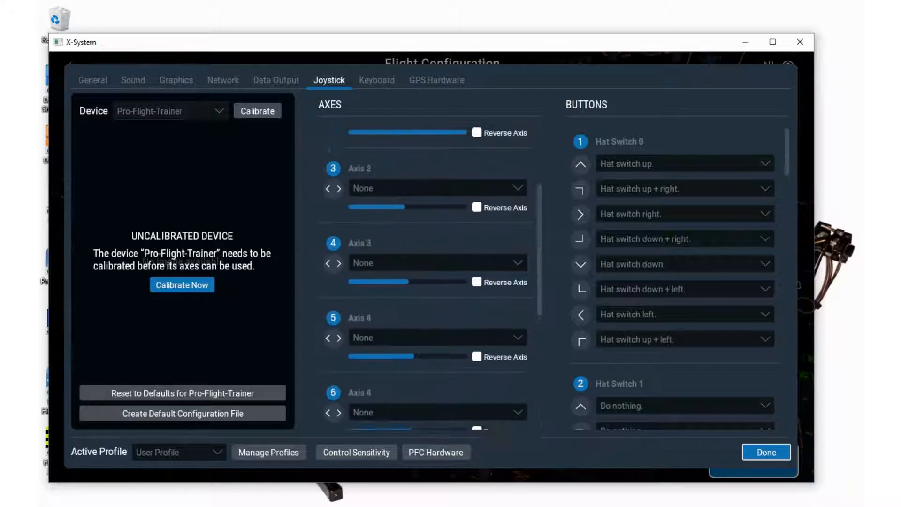
pyautogui.scroll(-5, 431, 277)
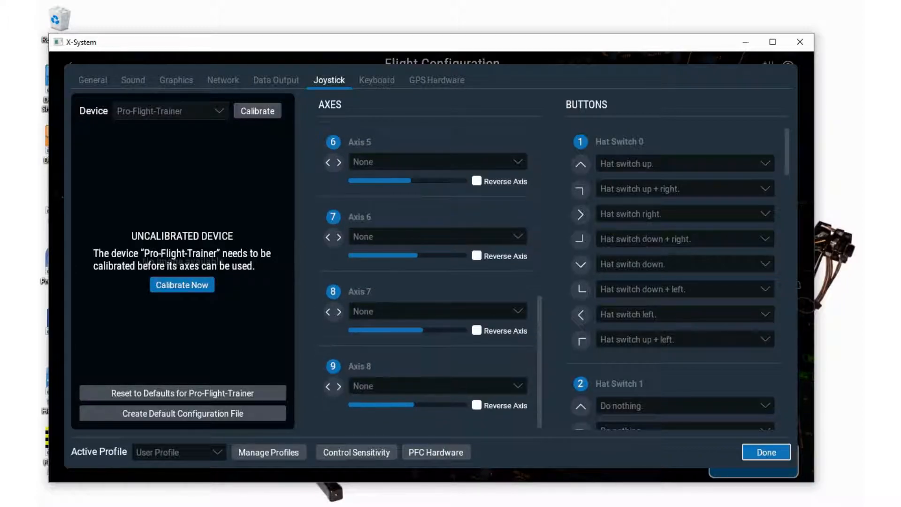
pyautogui.scroll(5, 431, 276)
pyautogui.scroll(-3, 431, 276)
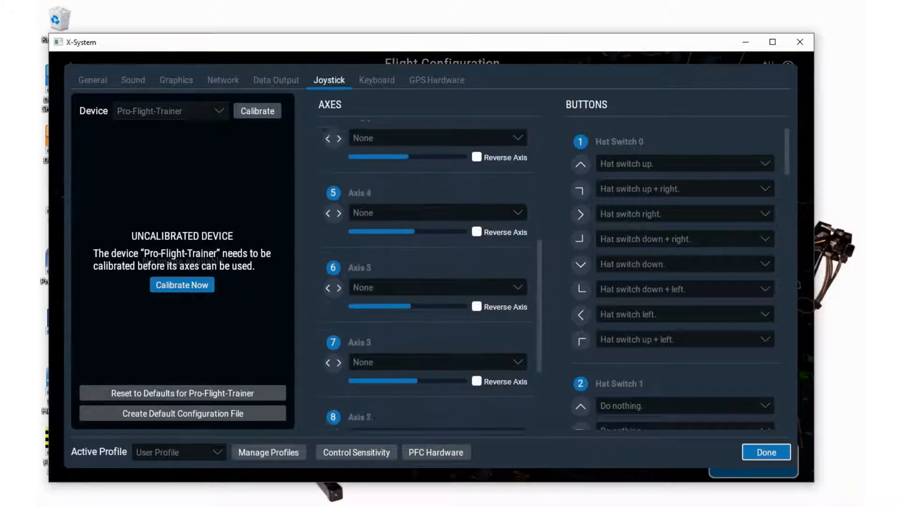
pyautogui.scroll(-2, 431, 277)
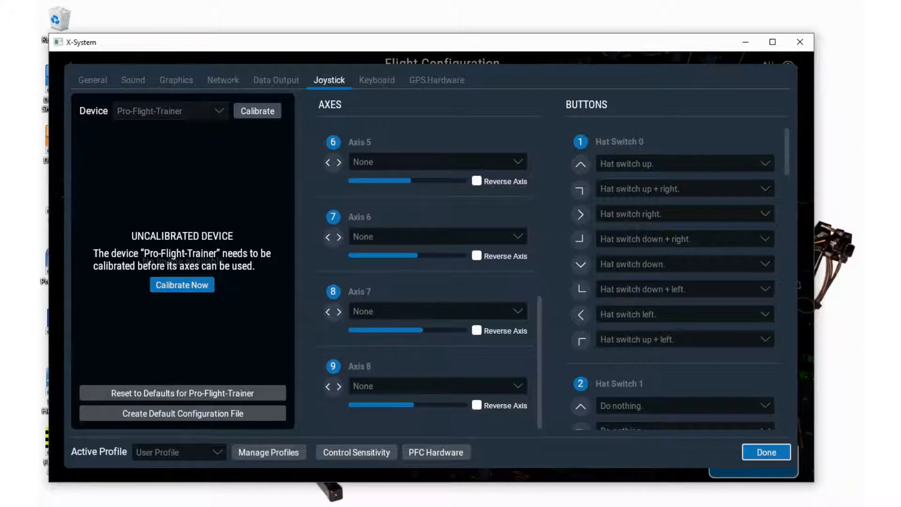
pyautogui.click(170, 111)
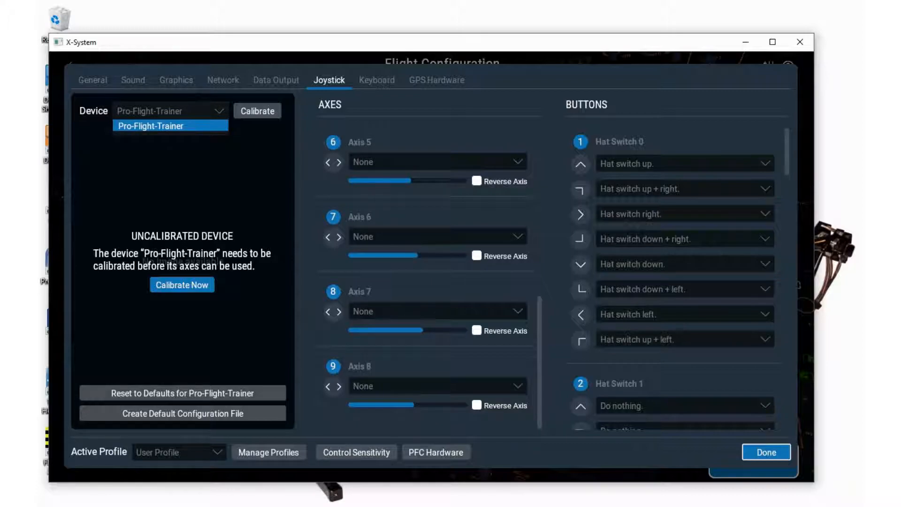
pyautogui.click(170, 126)
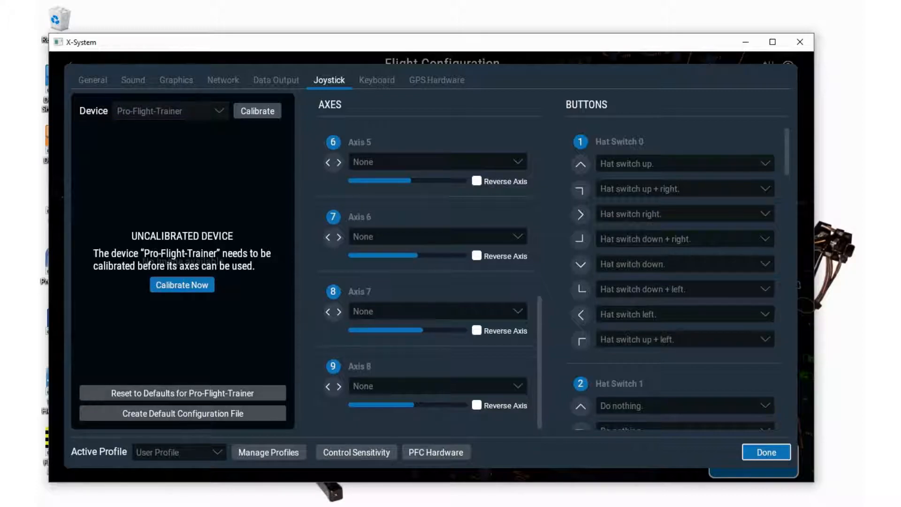
# - Begin calibration and accept the measured ranges for axes 9 down to 3
pyautogui.click(182, 284)
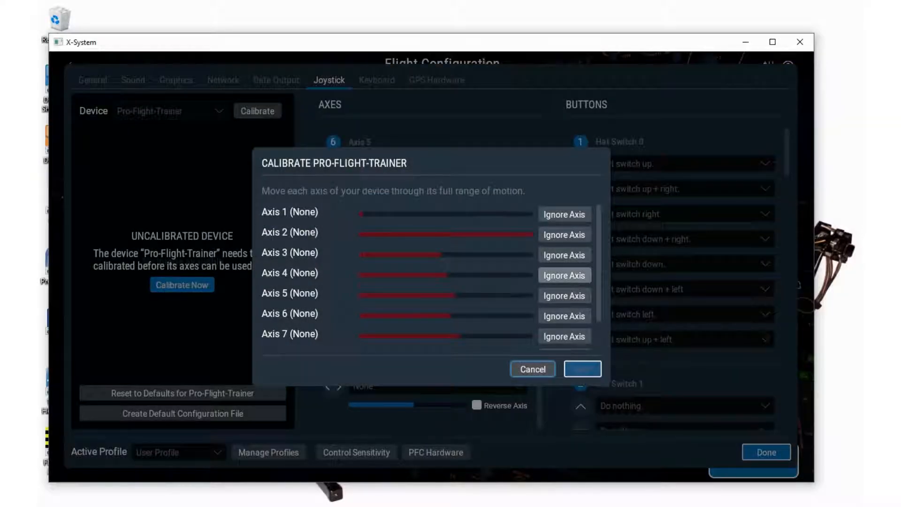
pyautogui.scroll(-2, 563, 282)
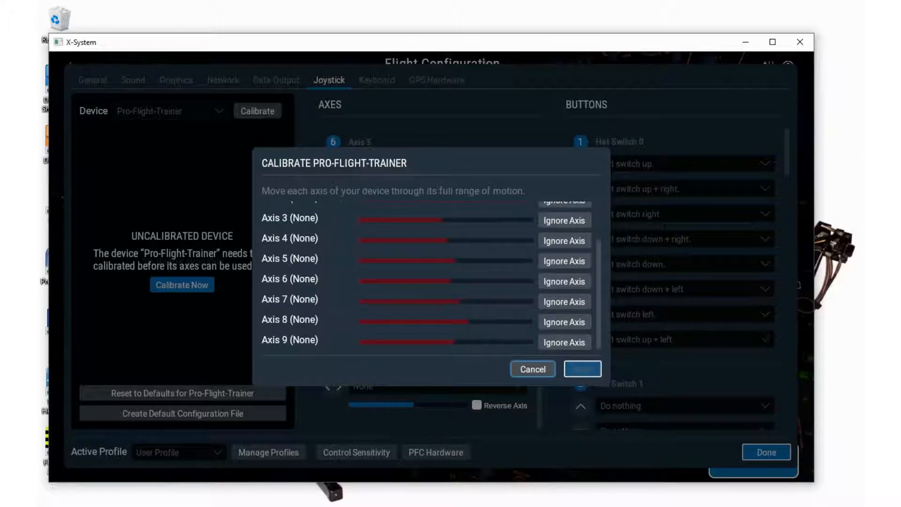
pyautogui.scroll(2, 422, 281)
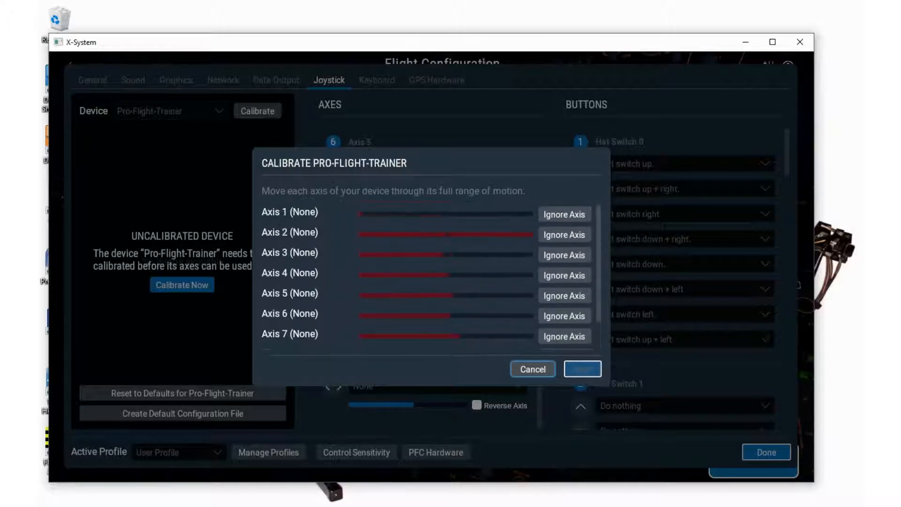
pyautogui.scroll(-2, 422, 282)
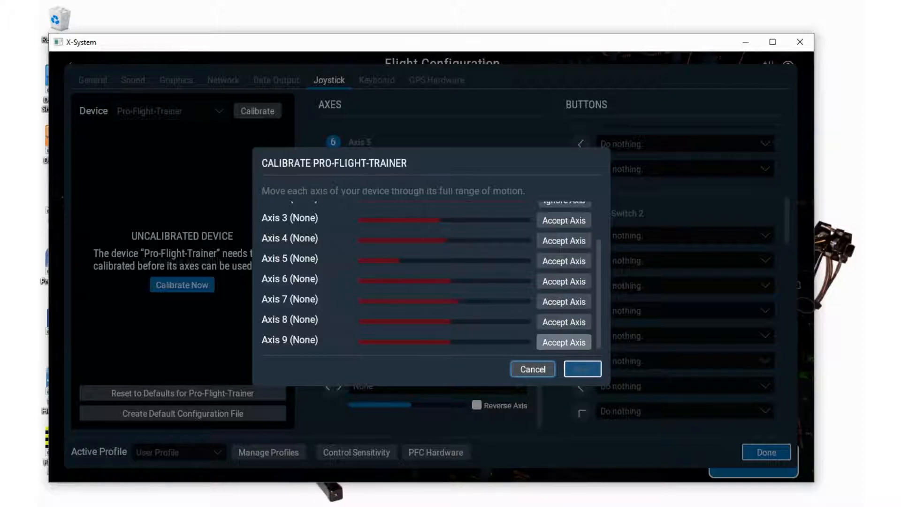
pyautogui.click(563, 342)
pyautogui.click(563, 322)
pyautogui.click(564, 302)
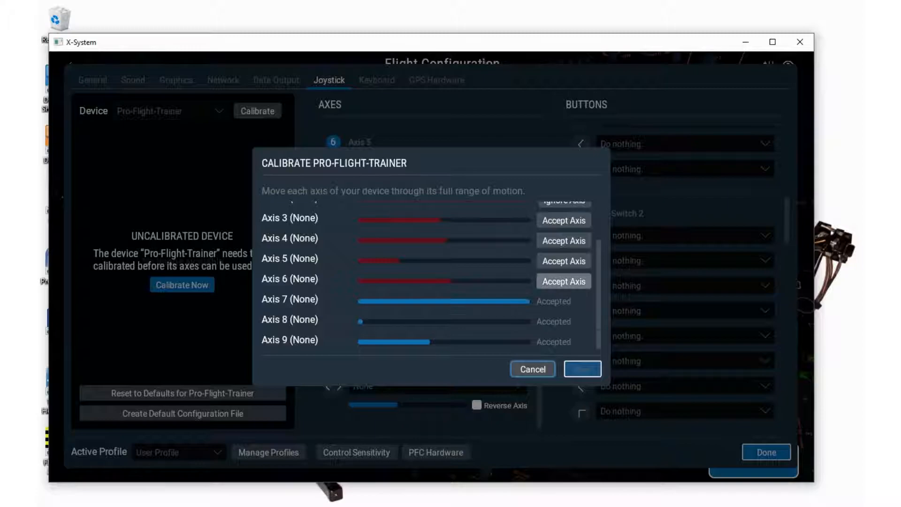
pyautogui.click(563, 281)
pyautogui.click(564, 261)
pyautogui.click(564, 242)
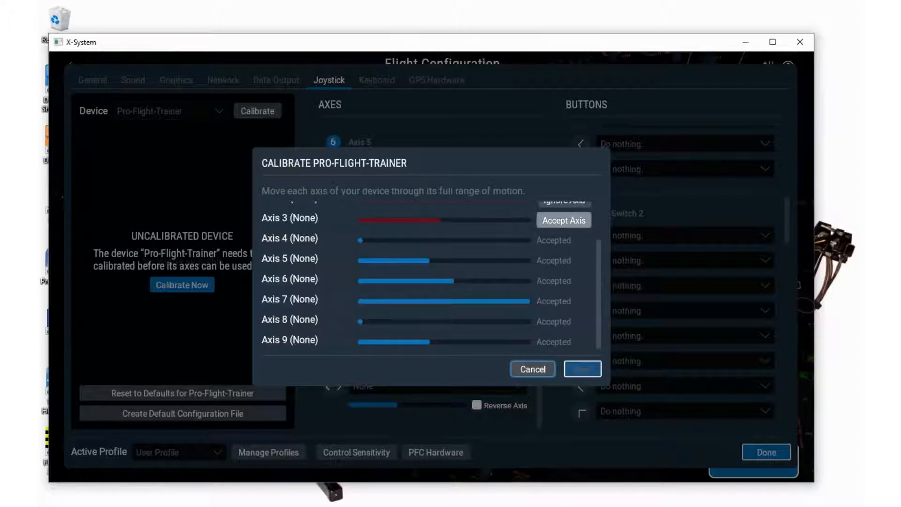
pyautogui.click(563, 220)
pyautogui.scroll(2, 564, 220)
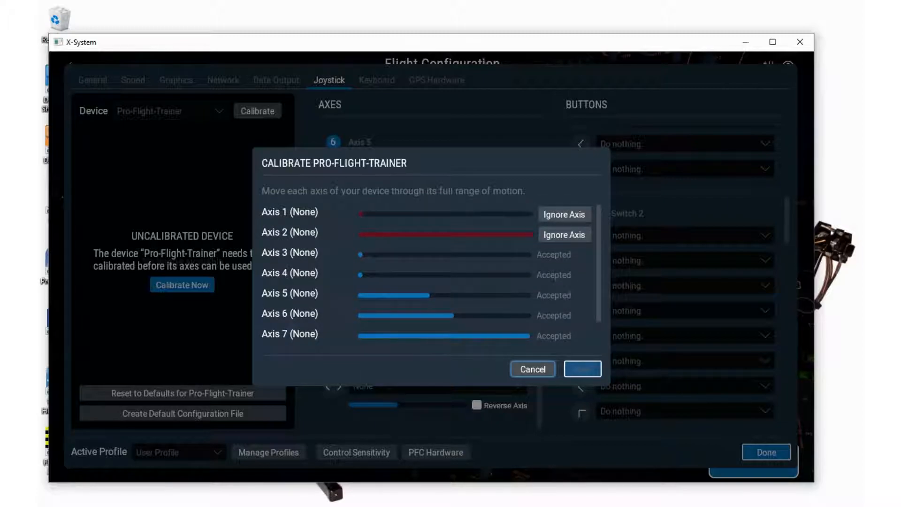
# - Mark Axis 1 and Axis 2 as ignored and advance to Center All Controls
pyautogui.click(564, 234)
pyautogui.click(564, 214)
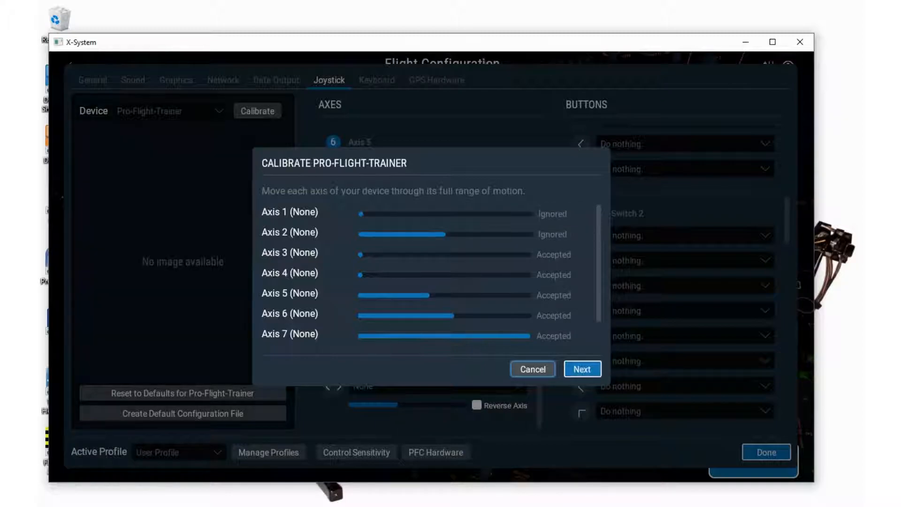
pyautogui.click(581, 369)
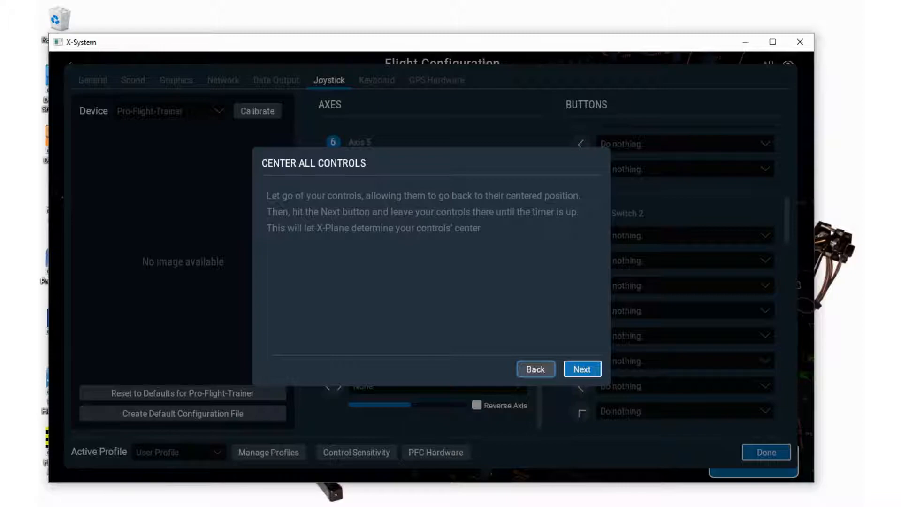
# - Record the controls' centre position and finish the Pro-Flight-Trainer calibration
pyautogui.click(581, 369)
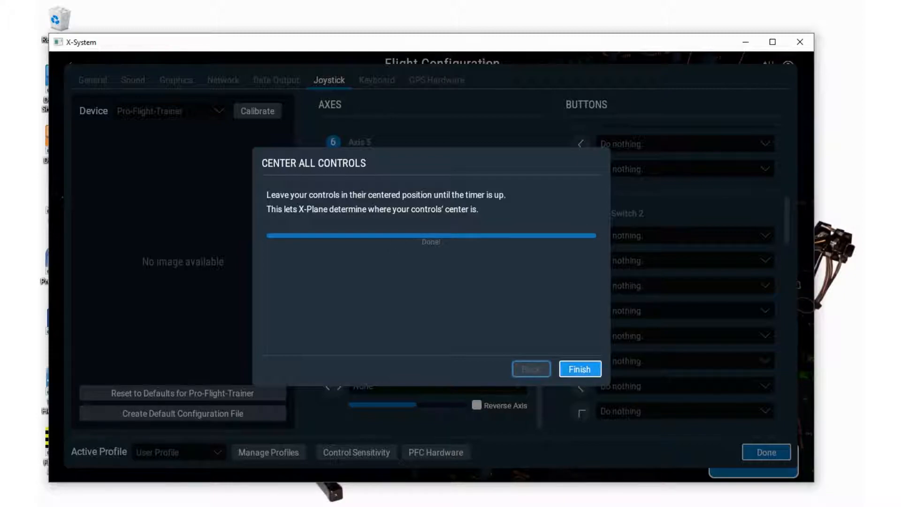
pyautogui.click(580, 369)
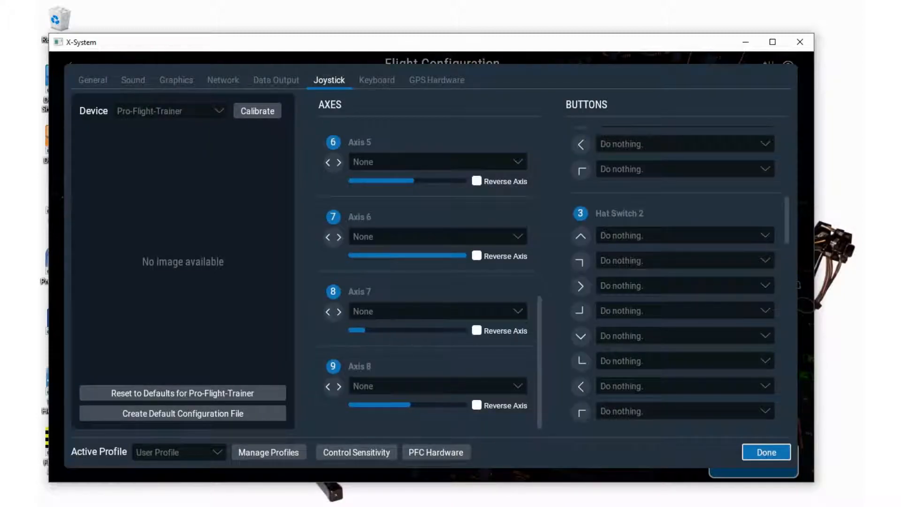
pyautogui.scroll(-3, 676, 316)
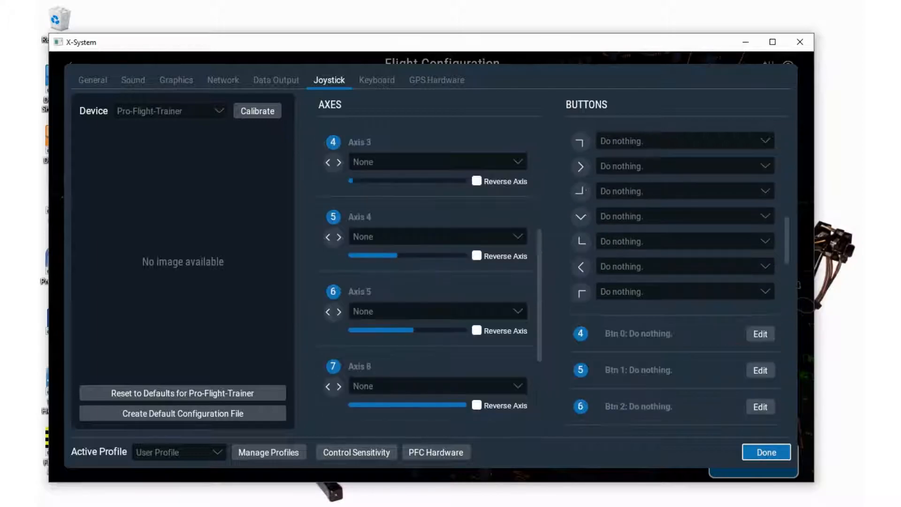
pyautogui.scroll(3, 432, 282)
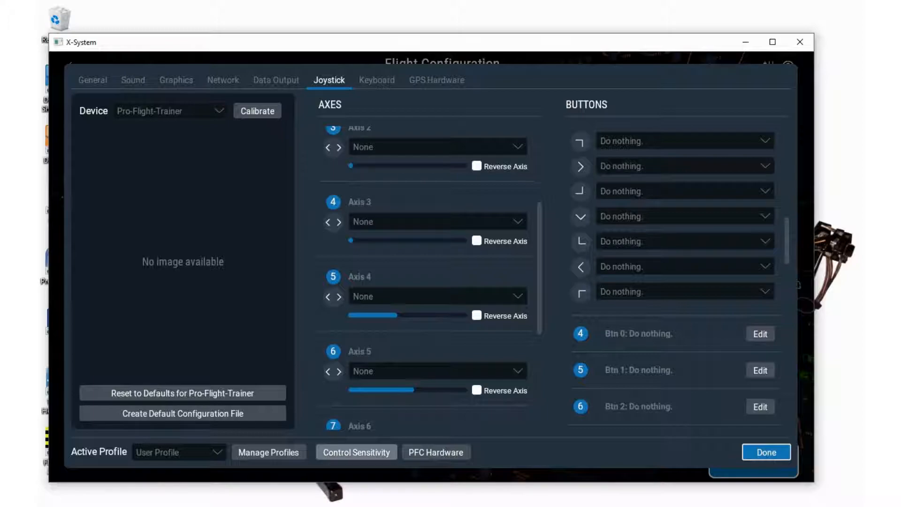
pyautogui.click(356, 451)
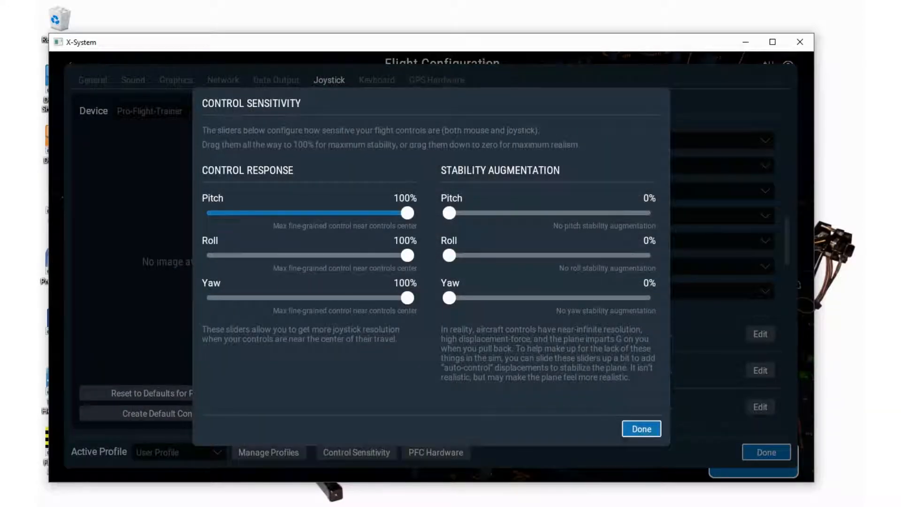
pyautogui.moveTo(407, 213)
pyautogui.mouseDown()
pyautogui.moveTo(354, 212)
pyautogui.moveTo(407, 213)
pyautogui.mouseUp()
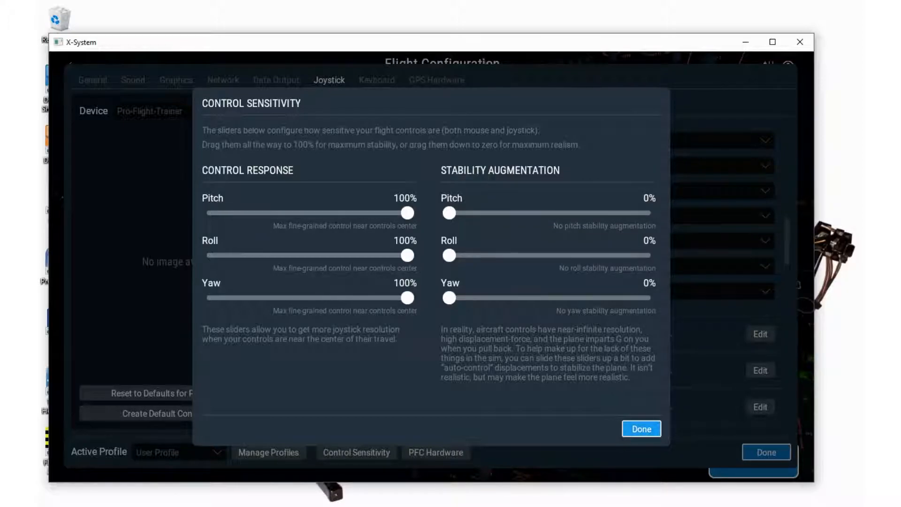
pyautogui.click(641, 429)
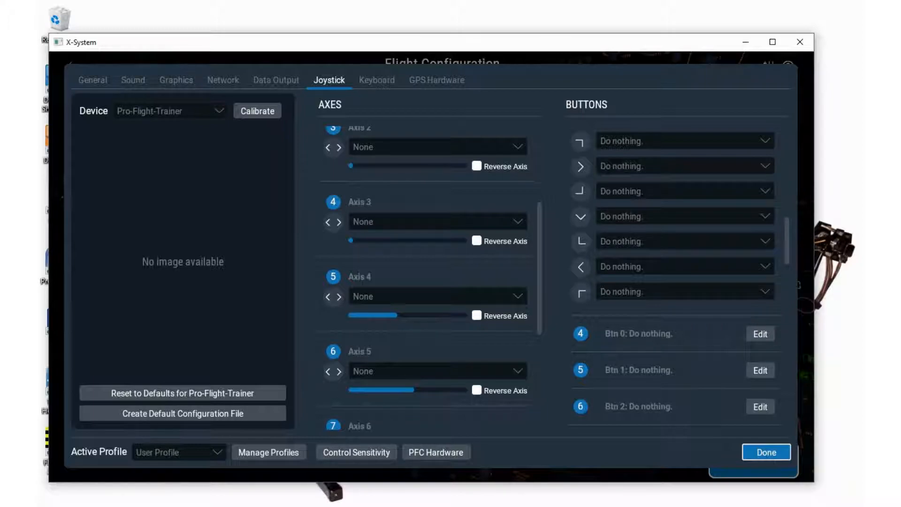
pyautogui.scroll(-3, 429, 281)
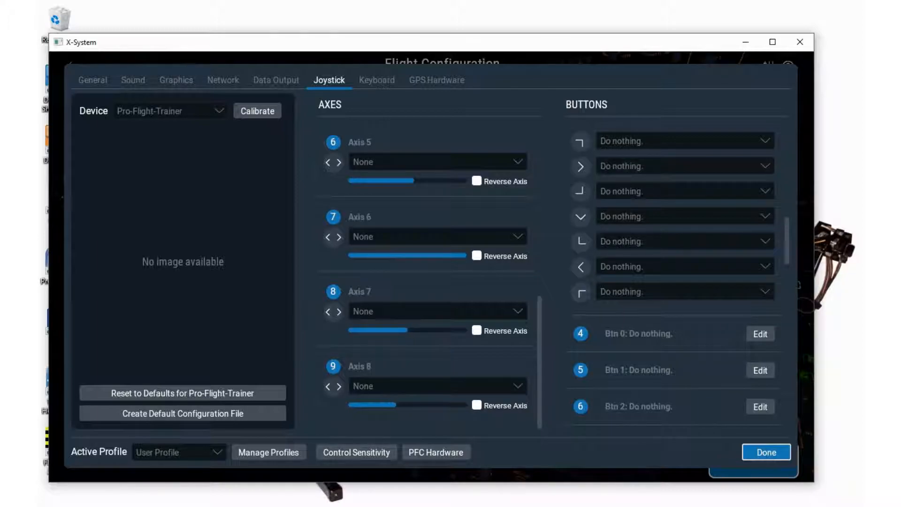
# - Assign Axis 8 to Roll, Axis 7 to Pitch and Axis 6 to Collective
pyautogui.click(436, 387)
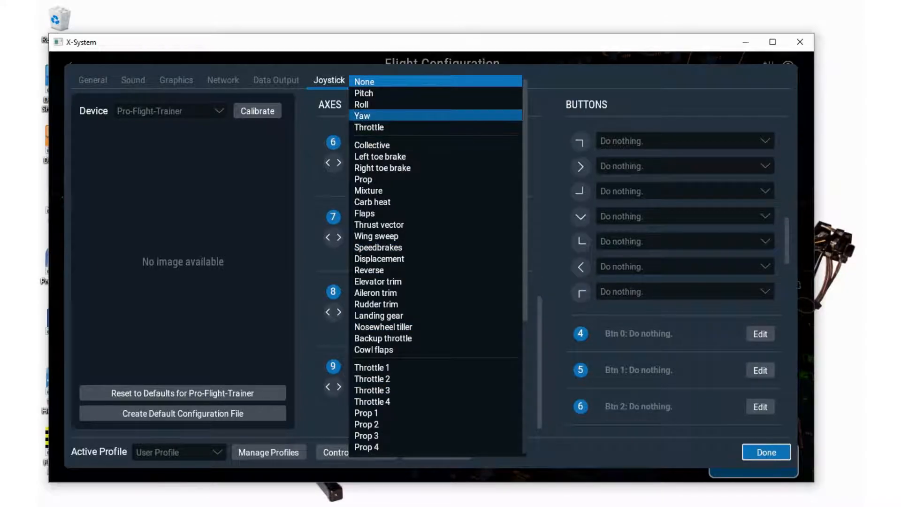
pyautogui.click(394, 105)
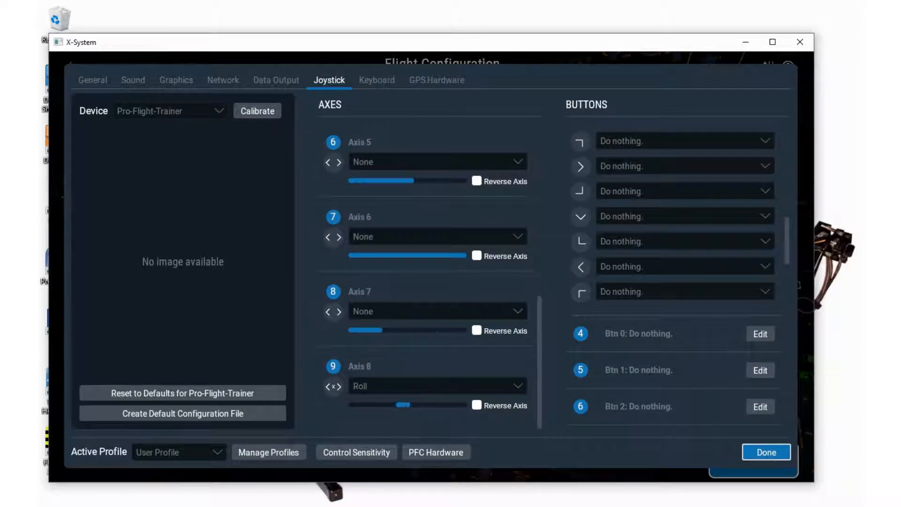
pyautogui.click(437, 311)
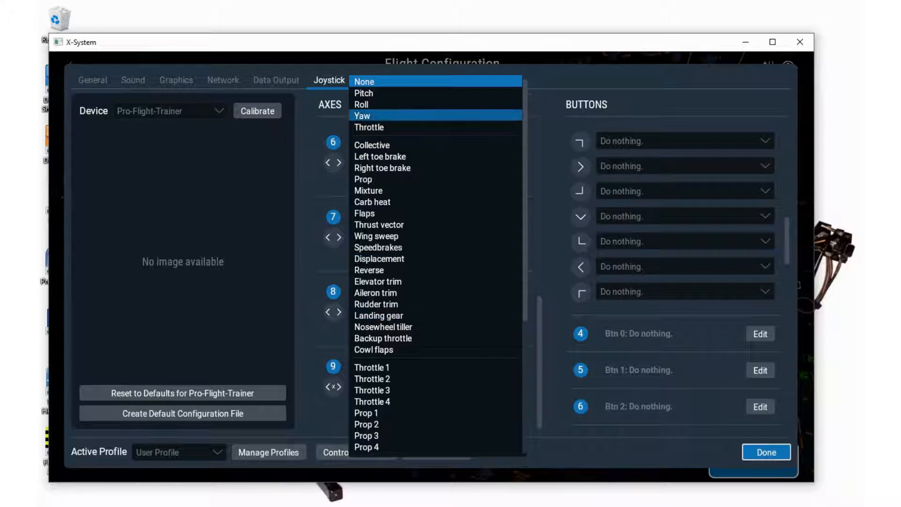
pyautogui.click(394, 93)
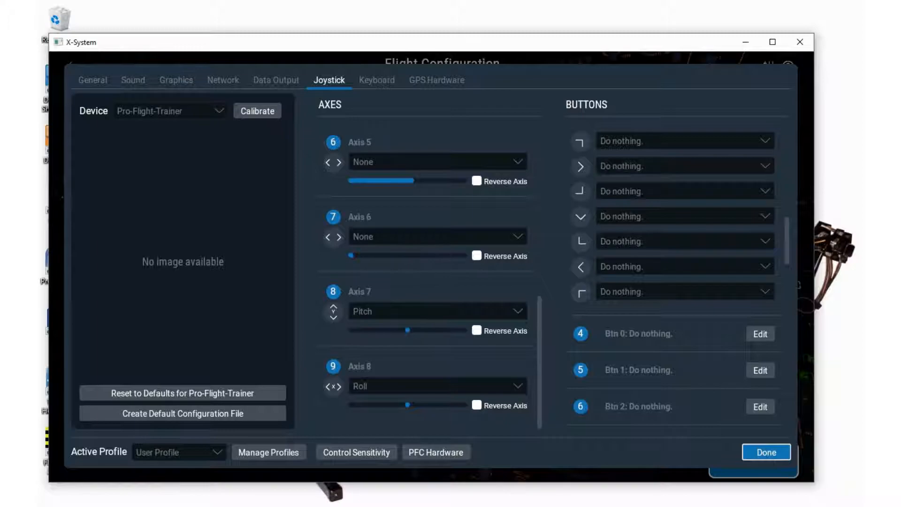
pyautogui.click(436, 237)
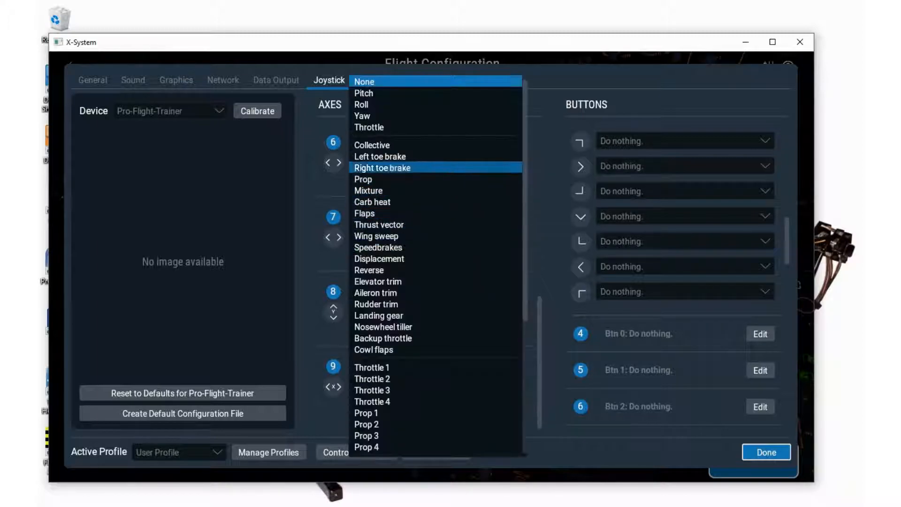
pyautogui.click(408, 145)
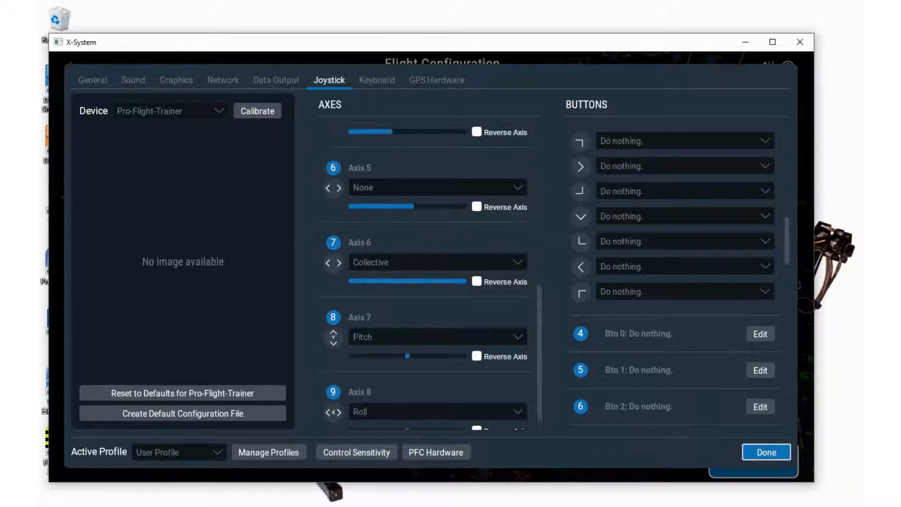
pyautogui.scroll(4, 430, 282)
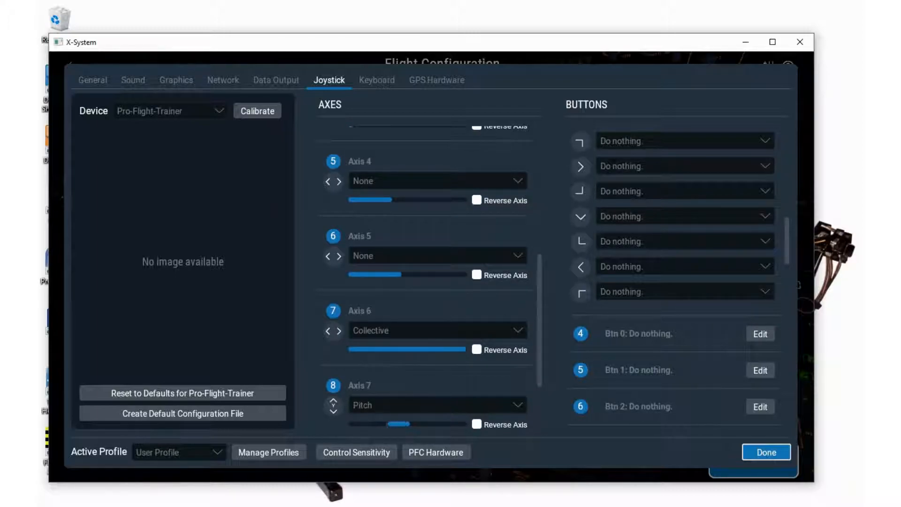
# - Assign Axis 5 to Yaw and Axis 4 to Throttle
pyautogui.click(422, 255)
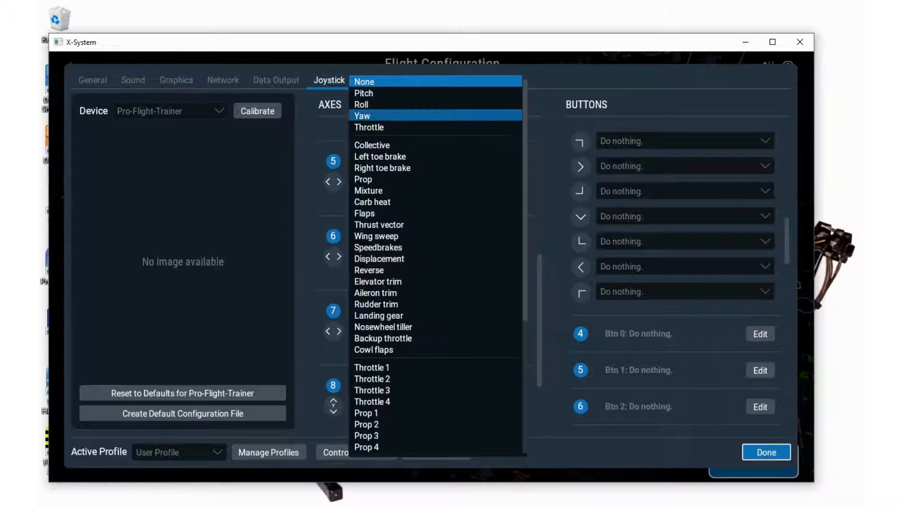
pyautogui.click(362, 116)
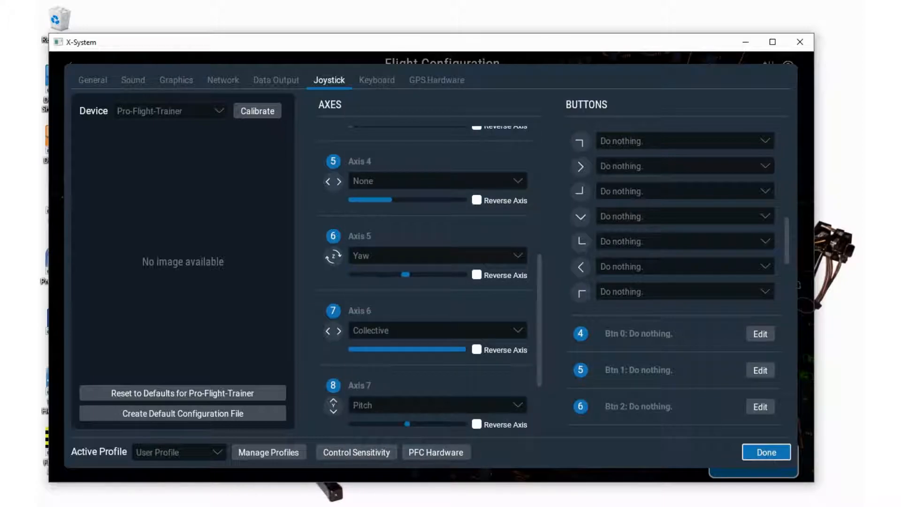
pyautogui.scroll(1, 423, 281)
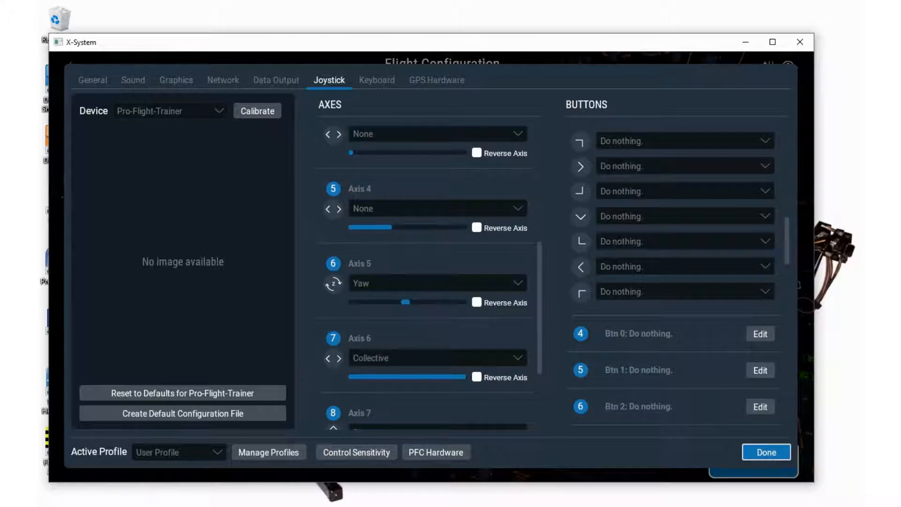
pyautogui.click(436, 208)
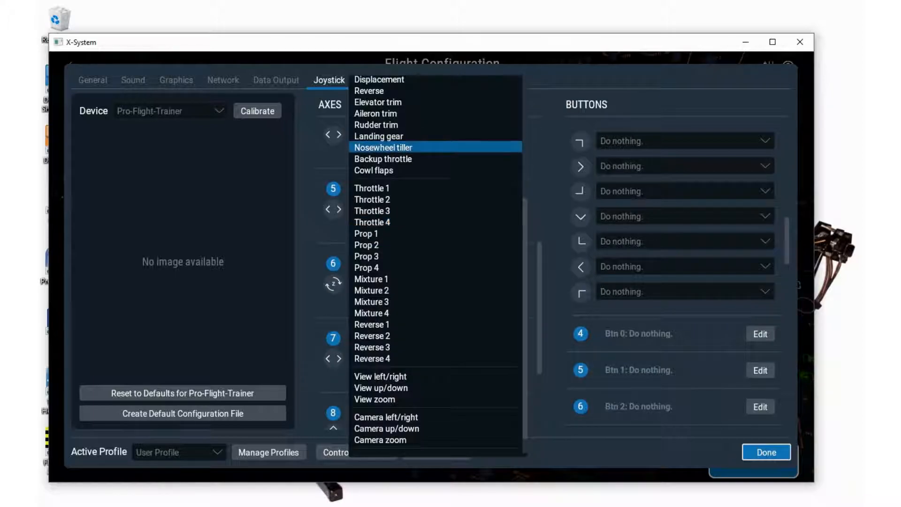
pyautogui.scroll(3, 436, 211)
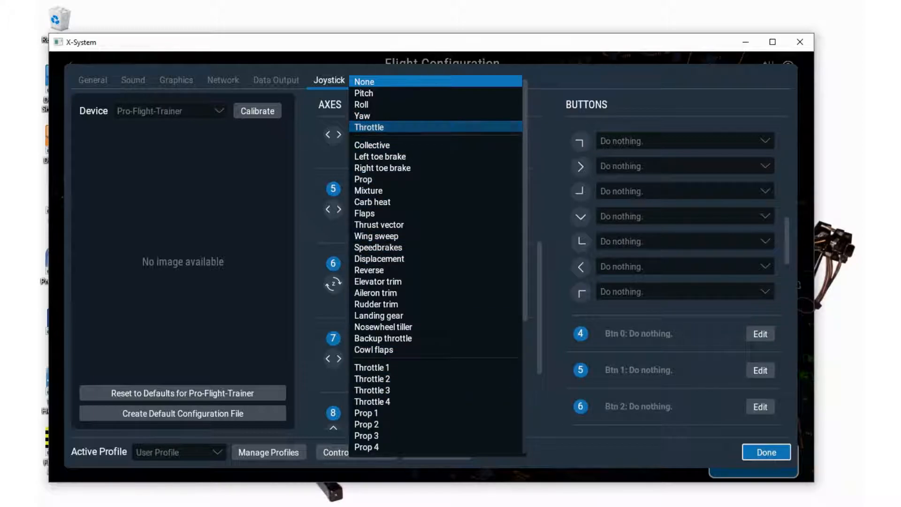
pyautogui.click(369, 127)
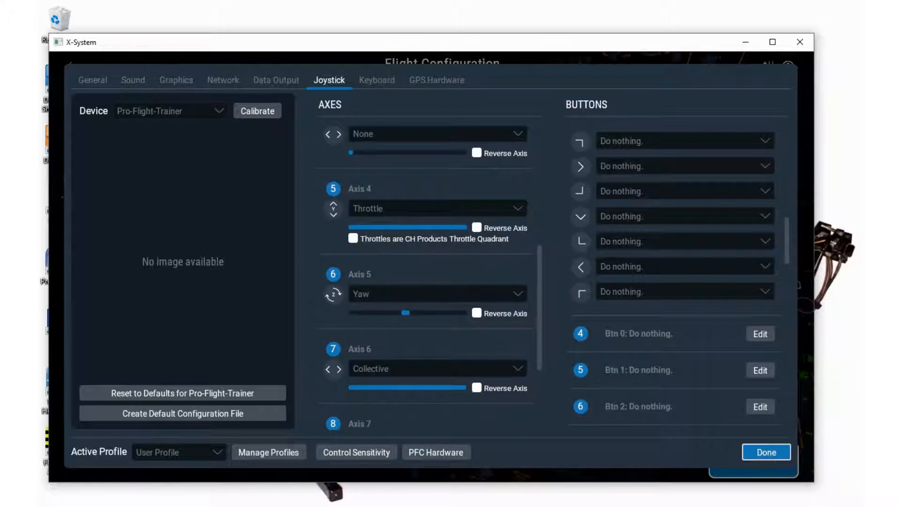
pyautogui.scroll(3, 436, 282)
pyautogui.scroll(3, 436, 282)
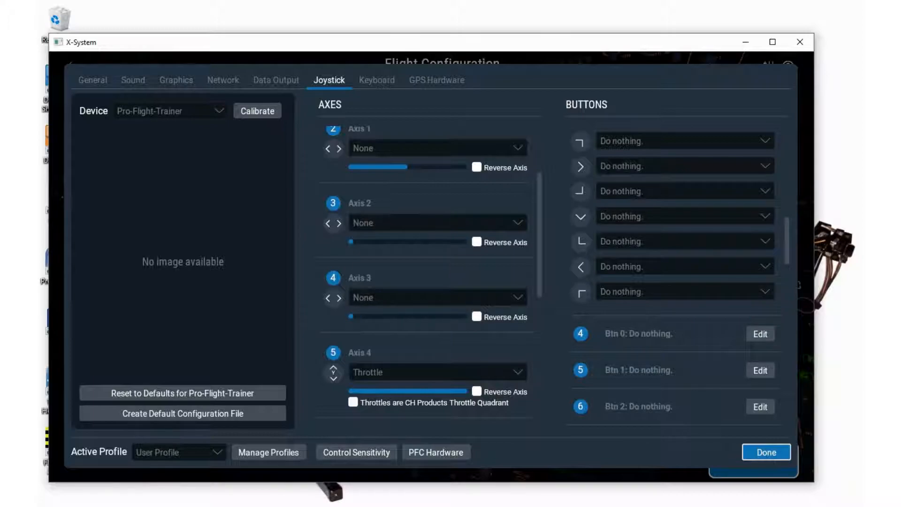
# - Assign Axis 3 to Right toe brake and Axis 2 to Left toe brake
pyautogui.click(436, 298)
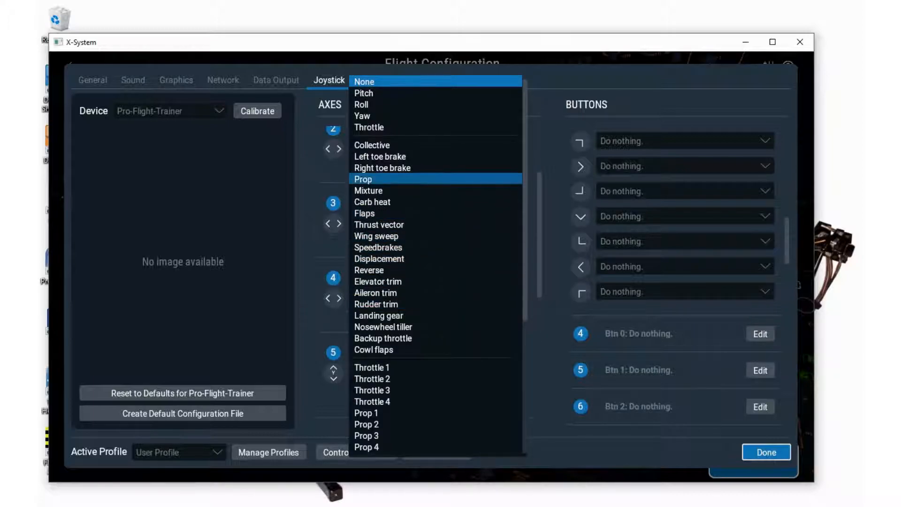
pyautogui.click(383, 167)
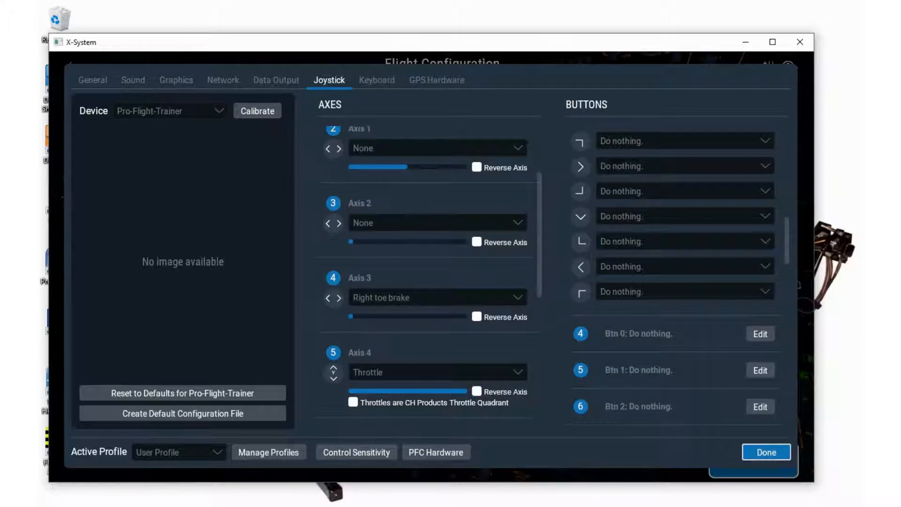
pyautogui.click(437, 222)
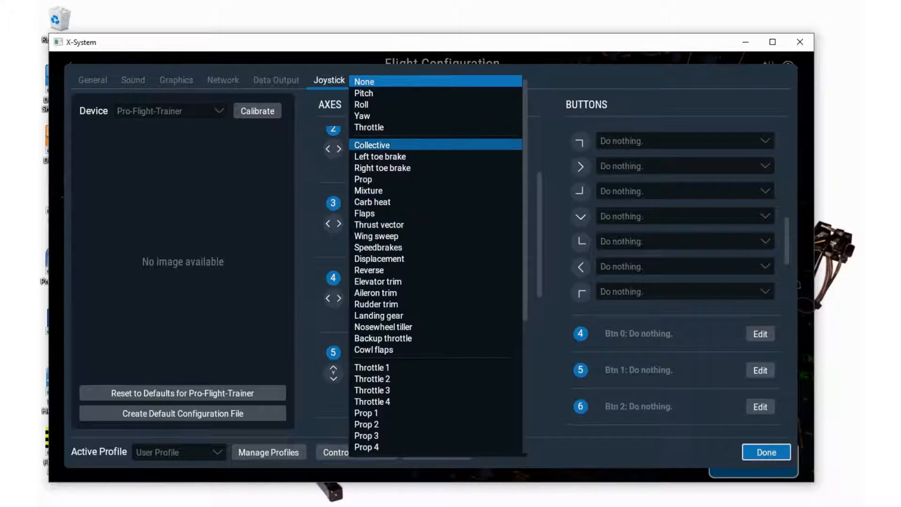
pyautogui.click(380, 156)
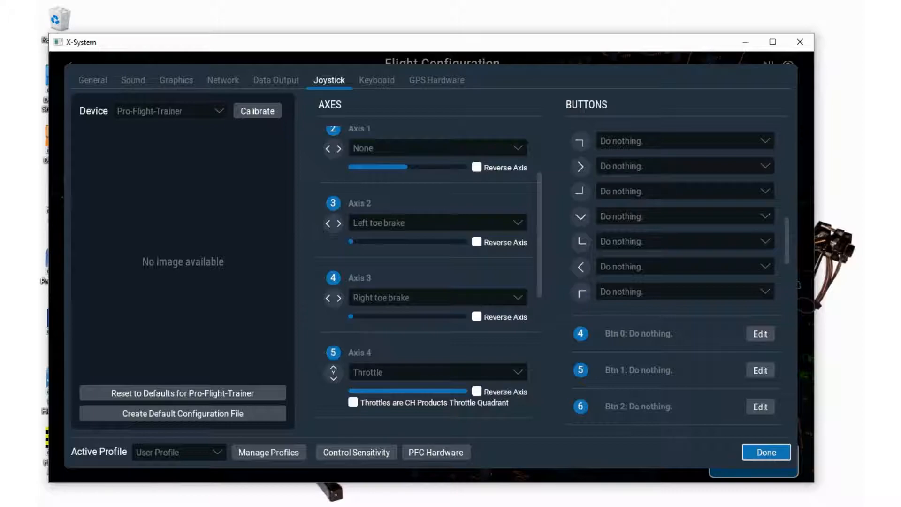
# - Save the axis setup as a new joystick profile named PUMA
pyautogui.click(178, 452)
pyautogui.click(179, 454)
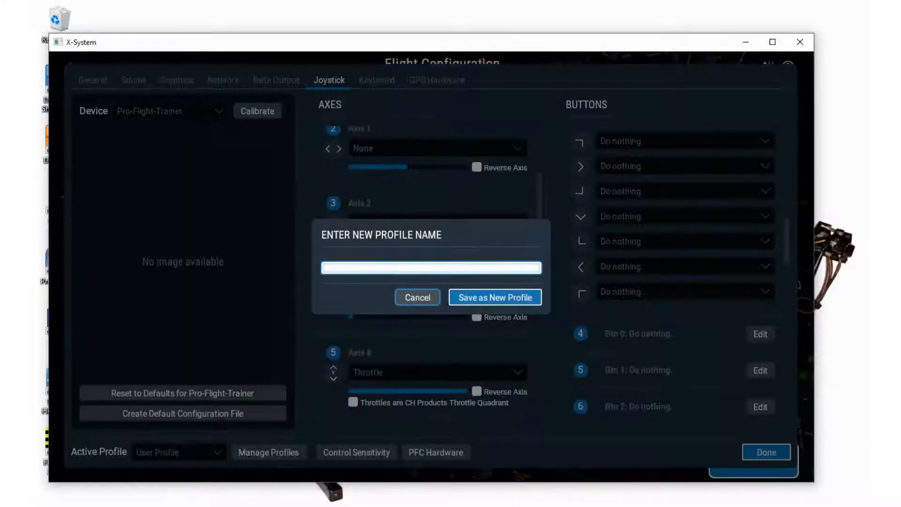
pyautogui.write('P')
pyautogui.write('A')
pyautogui.press('BackSpace')
pyautogui.press('BackSpace')
pyautogui.write('M')
pyautogui.press('BackSpace')
pyautogui.press('BackSpace')
pyautogui.write('PL')
pyautogui.write('MA')
pyautogui.click(495, 298)
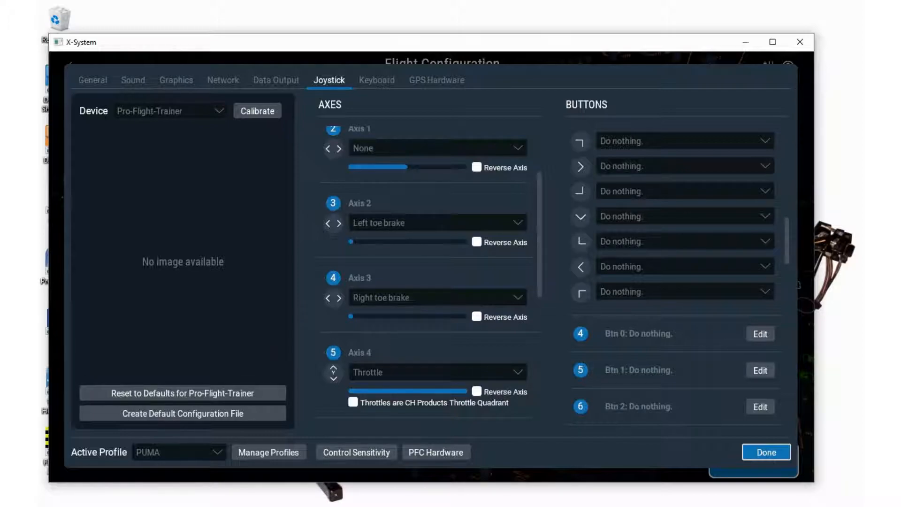
# - Confirm PUMA is the active profile and leave joystick settings with Done
pyautogui.click(180, 452)
pyautogui.click(148, 442)
pyautogui.click(765, 451)
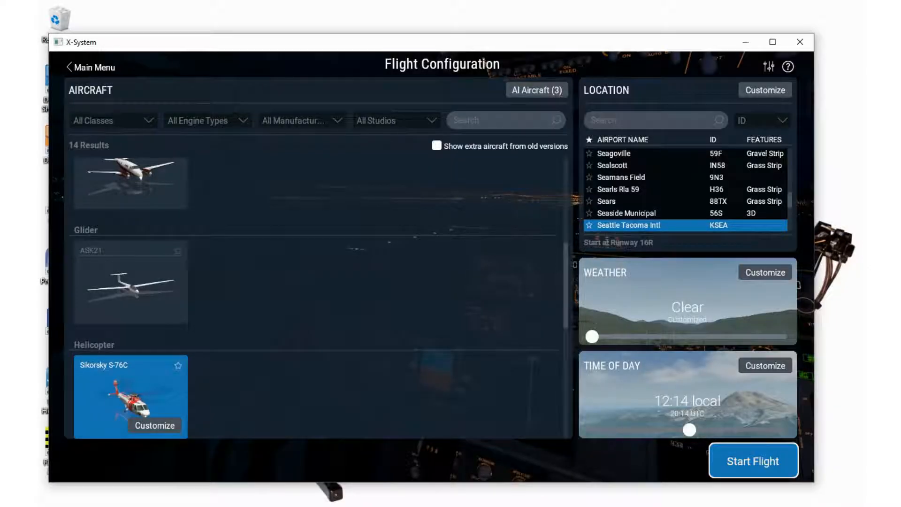
# - Start the flight in the Sikorsky S-76C at Seattle Tacoma Intl and load into its cockpit
pyautogui.click(752, 461)
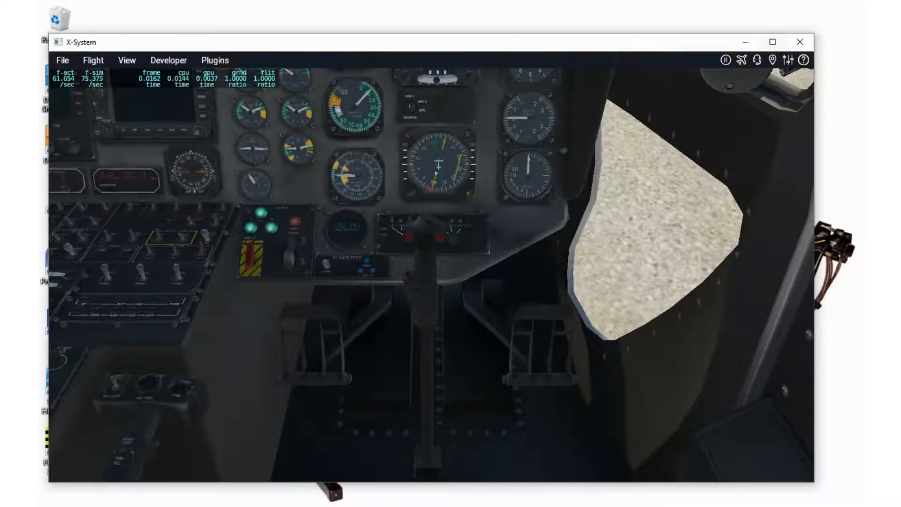
pyautogui.hotkey('ctrl', 'j')
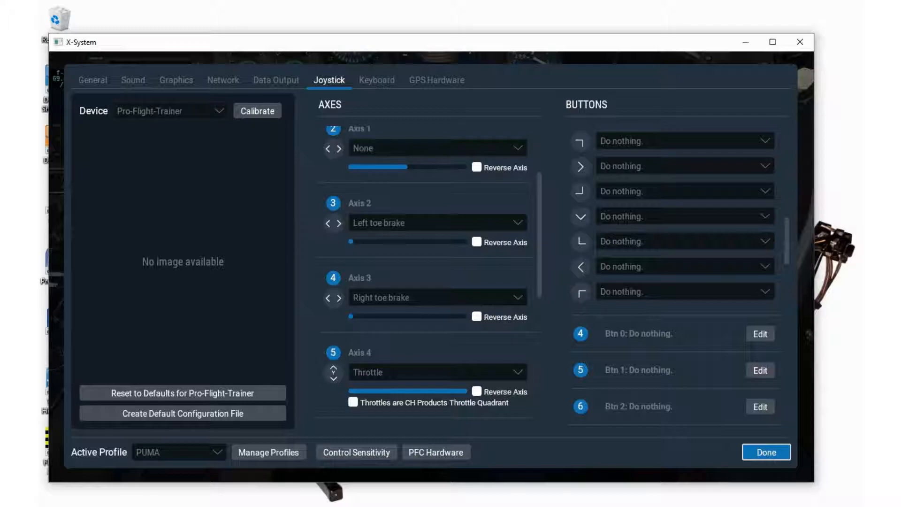
pyautogui.scroll(-5, 423, 281)
pyautogui.scroll(-3, 422, 281)
pyautogui.scroll(1, 423, 281)
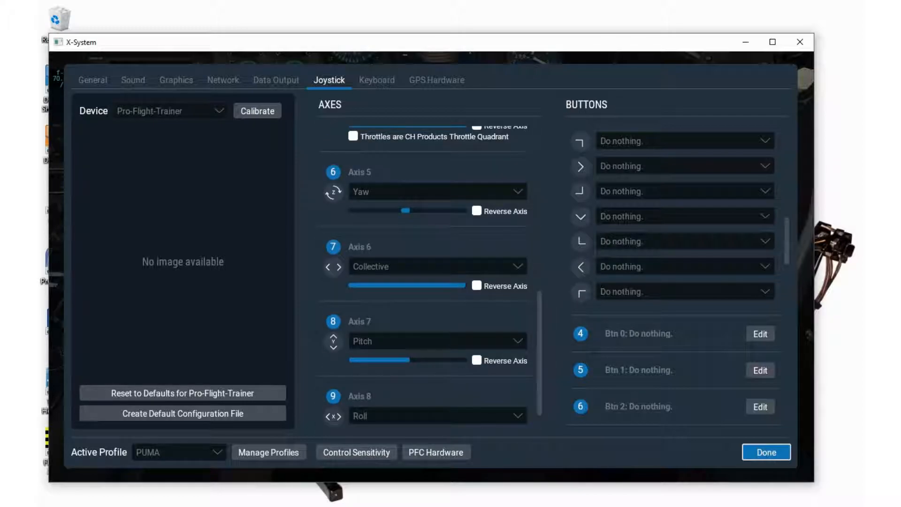
pyautogui.click(477, 211)
pyautogui.click(765, 453)
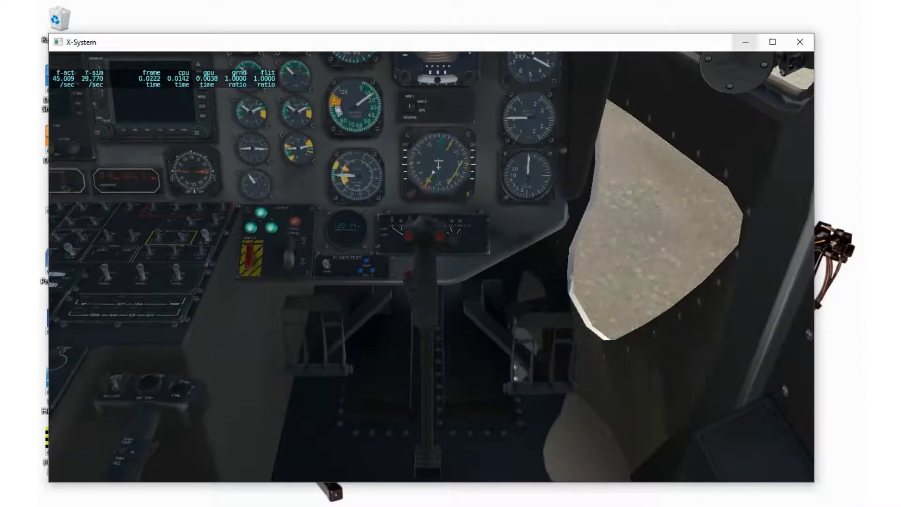
pyautogui.click(788, 60)
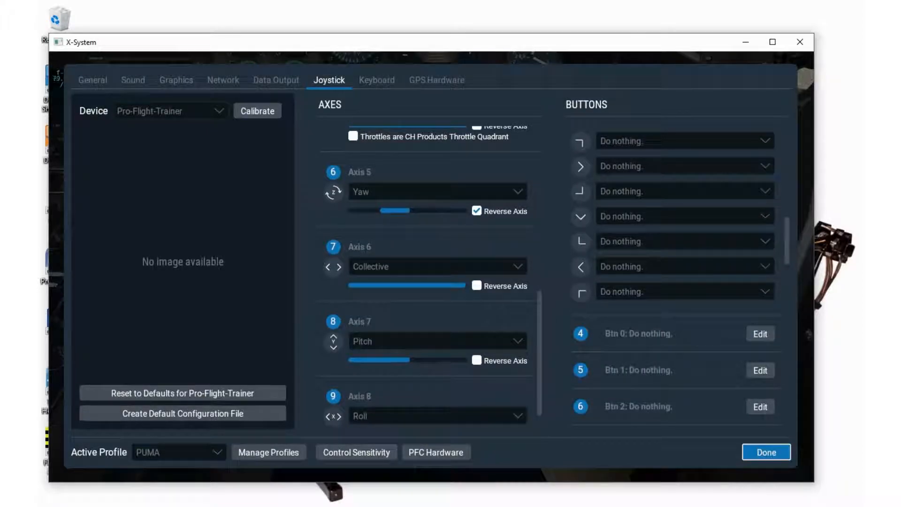
pyautogui.click(477, 210)
pyautogui.scroll(1, 432, 282)
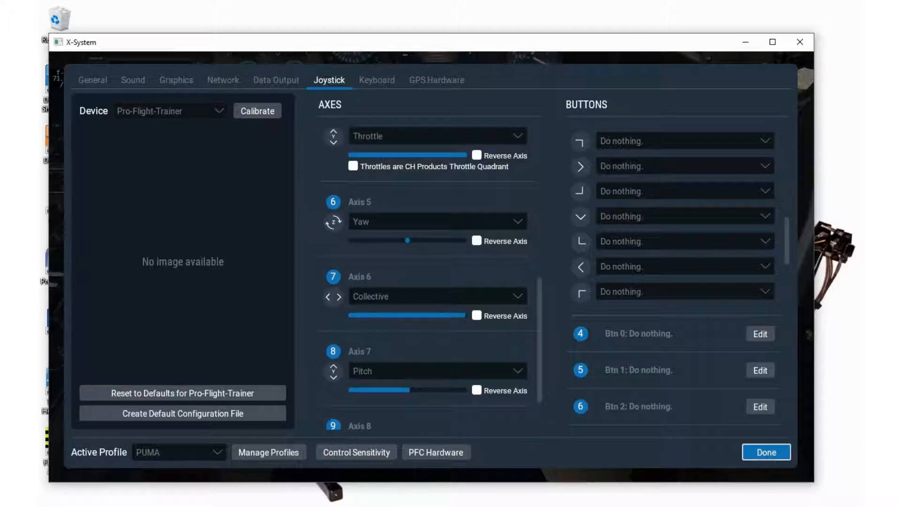
pyautogui.click(766, 452)
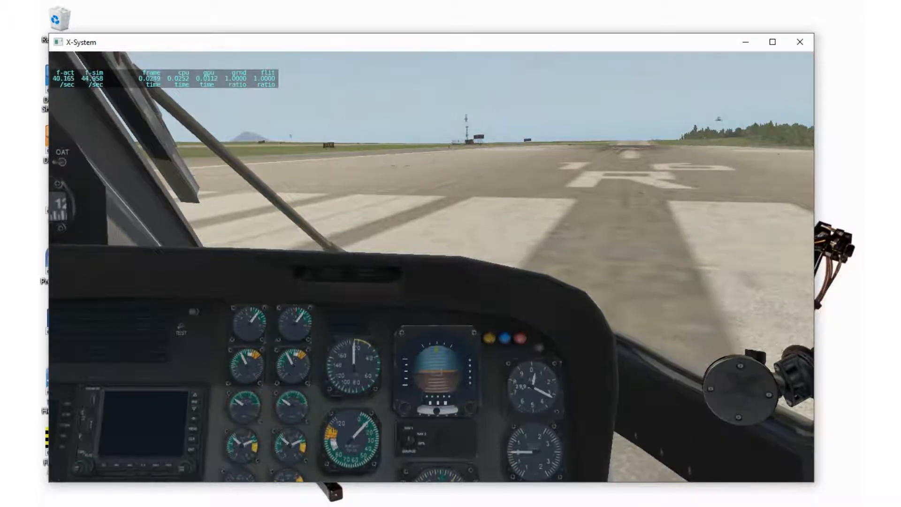
# - Pause the simulator from the cockpit view facing down the runway
pyautogui.click(726, 60)
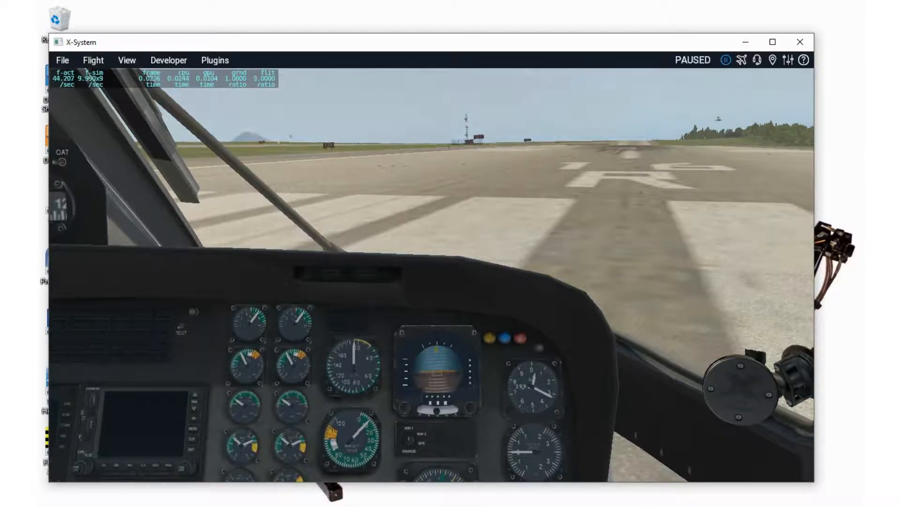